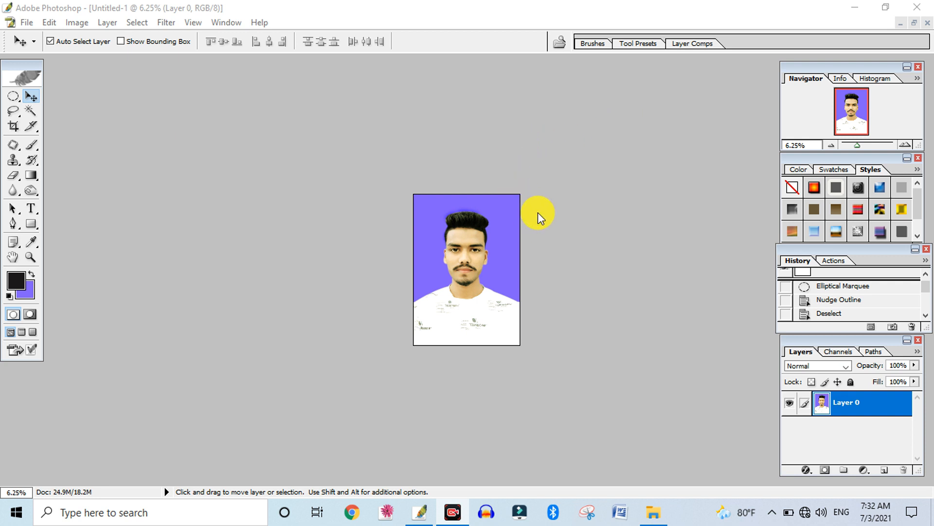
Make a circular selection centred on the face, spanning nearly the photo's full width, and nudge its outline slightly upward
ctrl+click(513, 277)
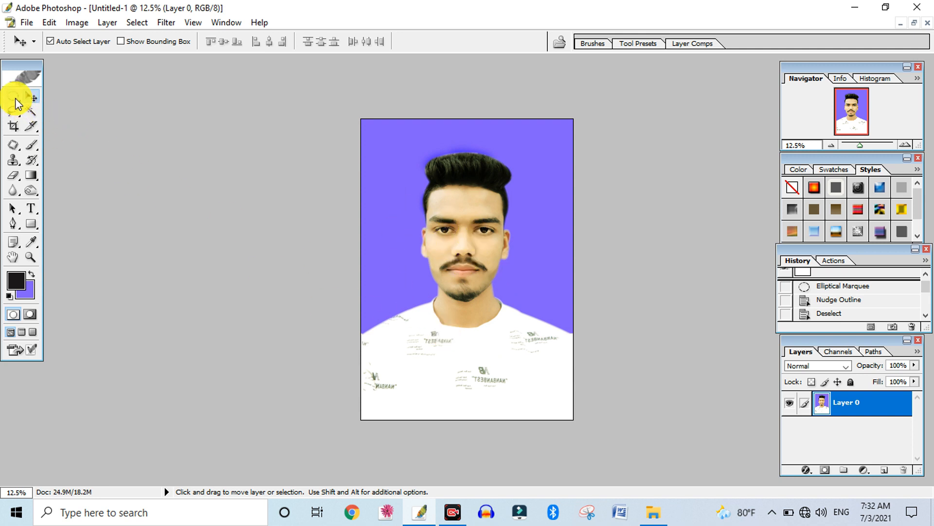
click(12, 96)
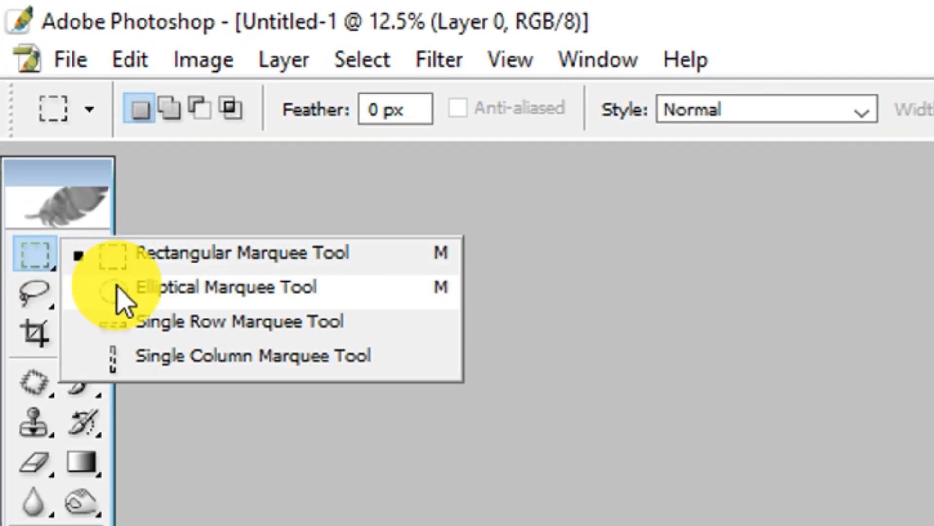
click(119, 288)
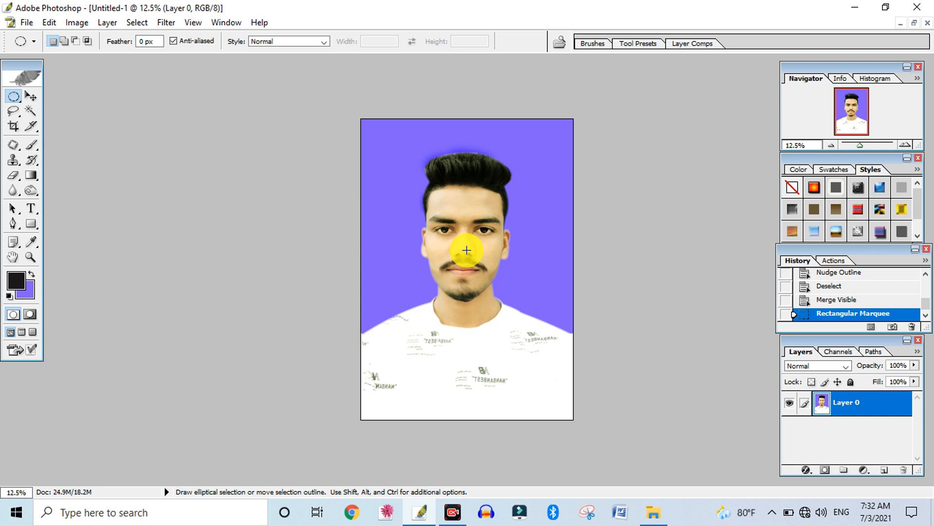
key(shift+alt)
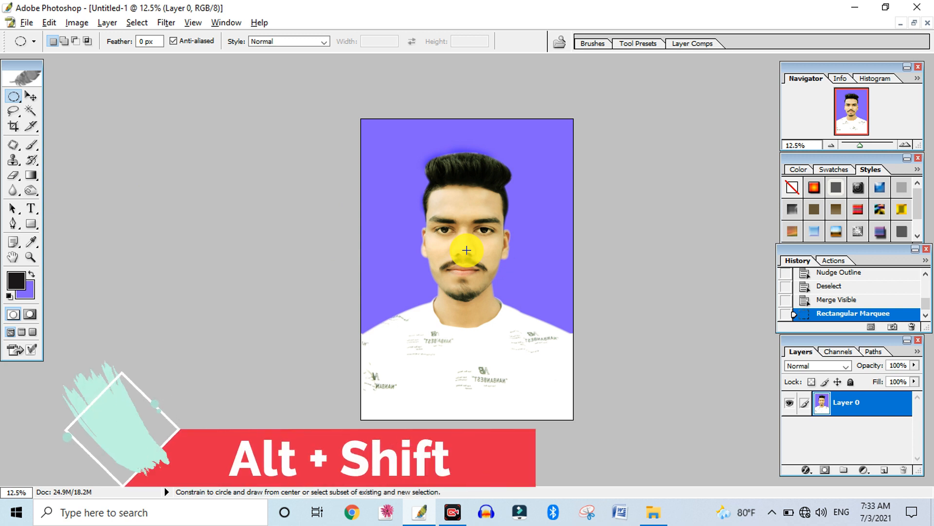
mouse_move(467, 250)
mouse_down()
mouse_move(477, 292)
mouse_move(567, 460)
mouse_up()
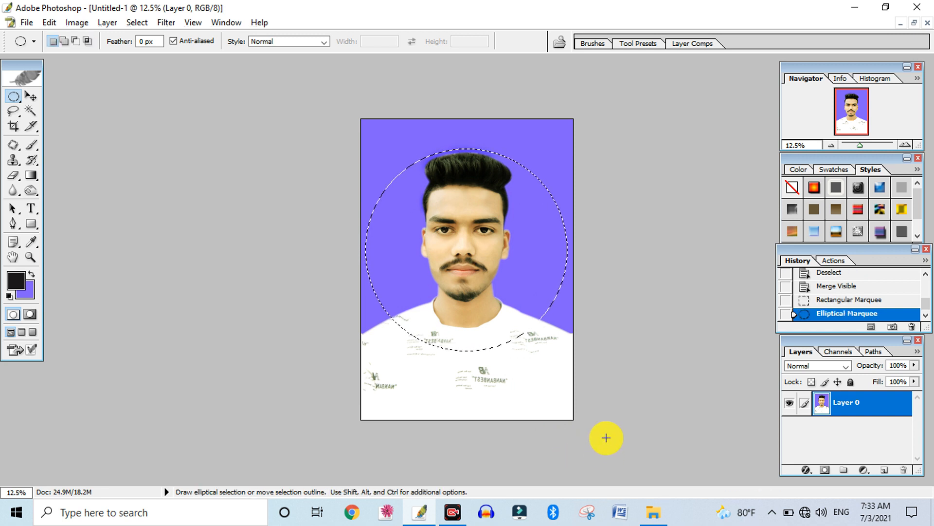
key(Up)
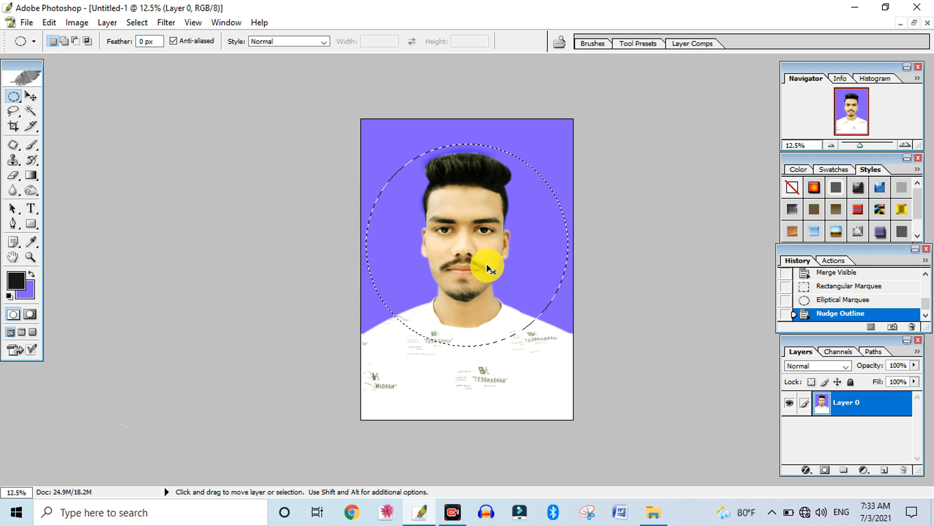
Invert the circular selection, delete everything outside the circle and deselect
key(ctrl+shift+i)
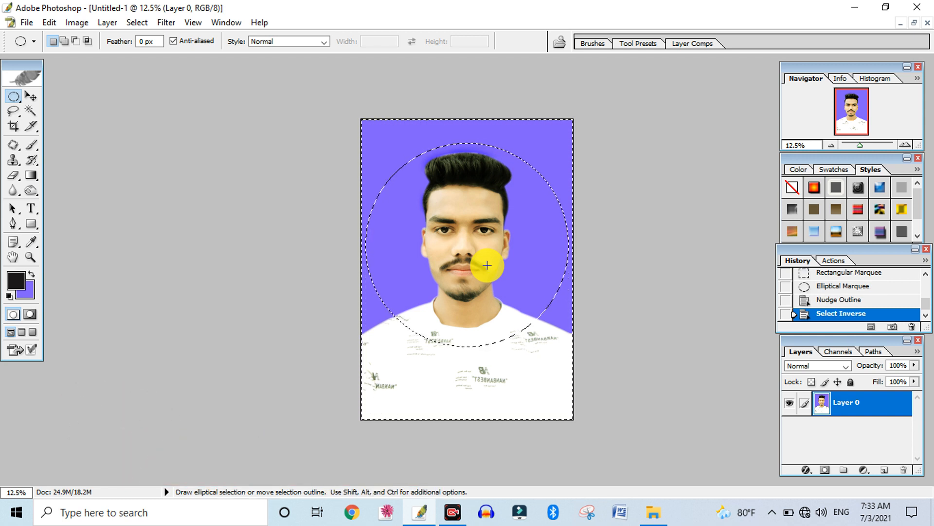
key(Delete)
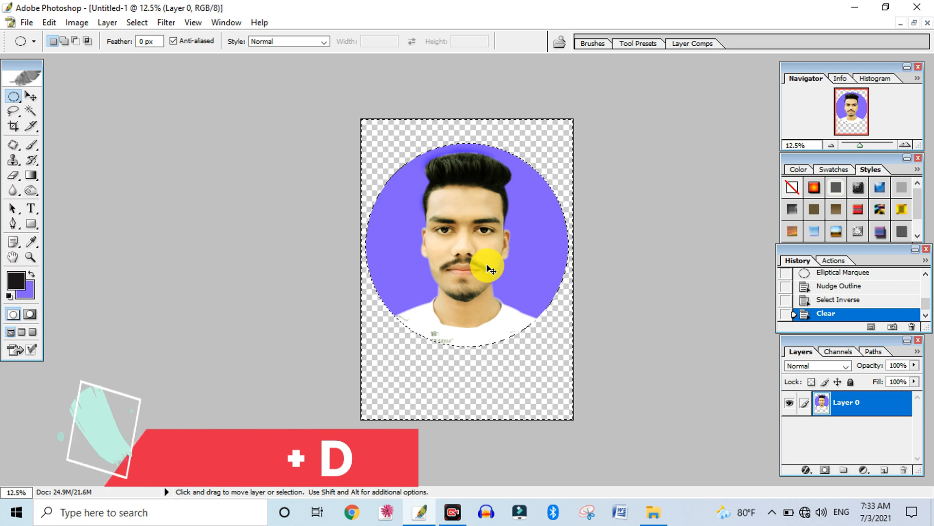
key(ctrl+d)
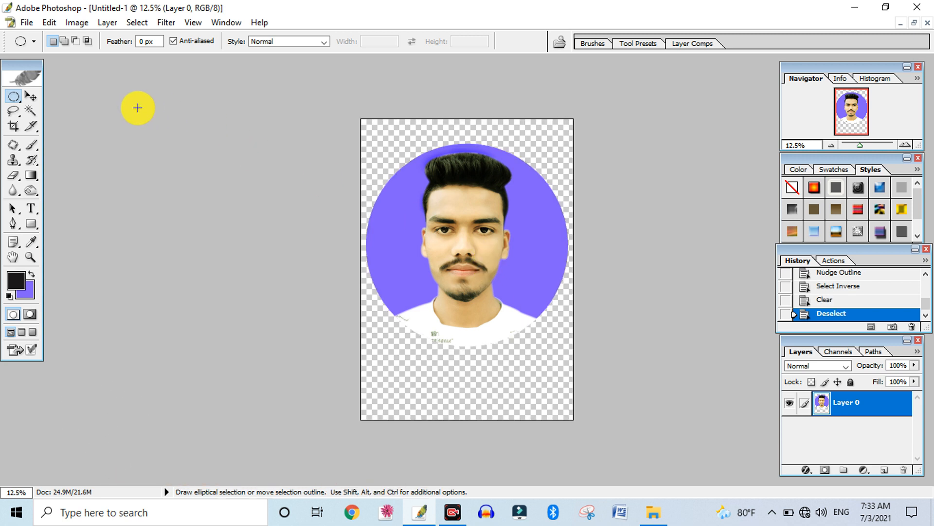
Float the portrait's window and create an A4 RGB document, 210 x 297 mm at 300 pixels/inch with a white background
click(27, 98)
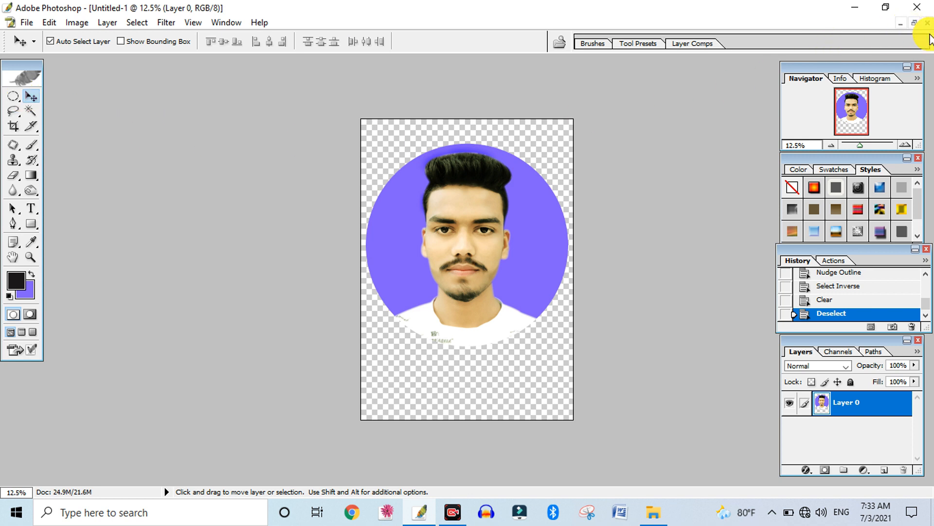
click(914, 25)
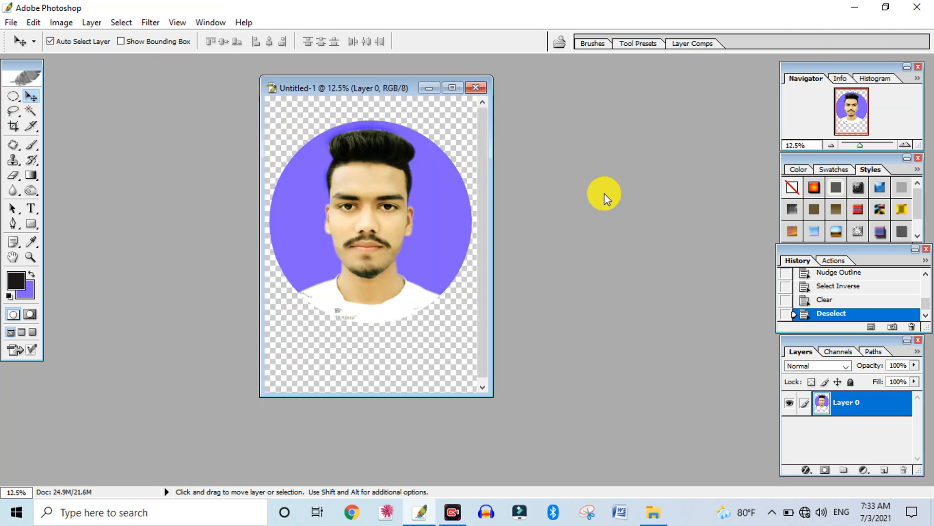
key(ctrl+n)
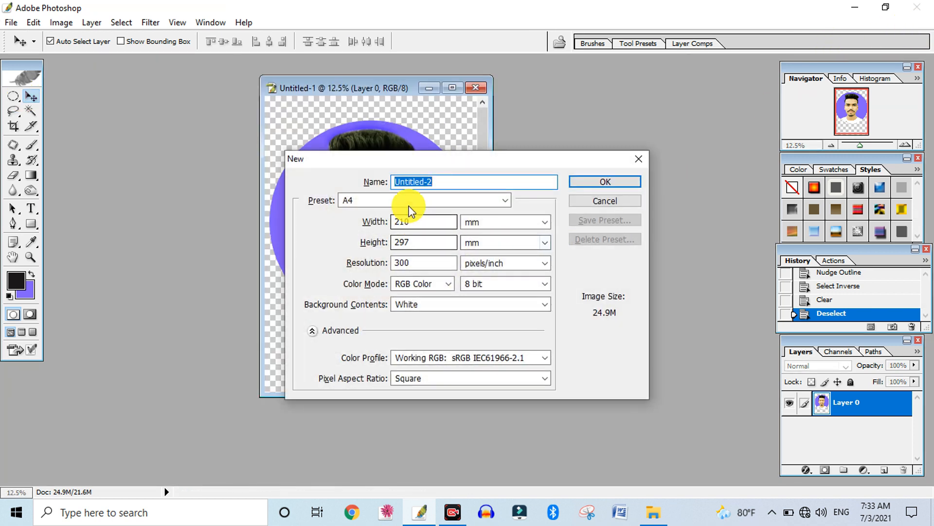
click(579, 189)
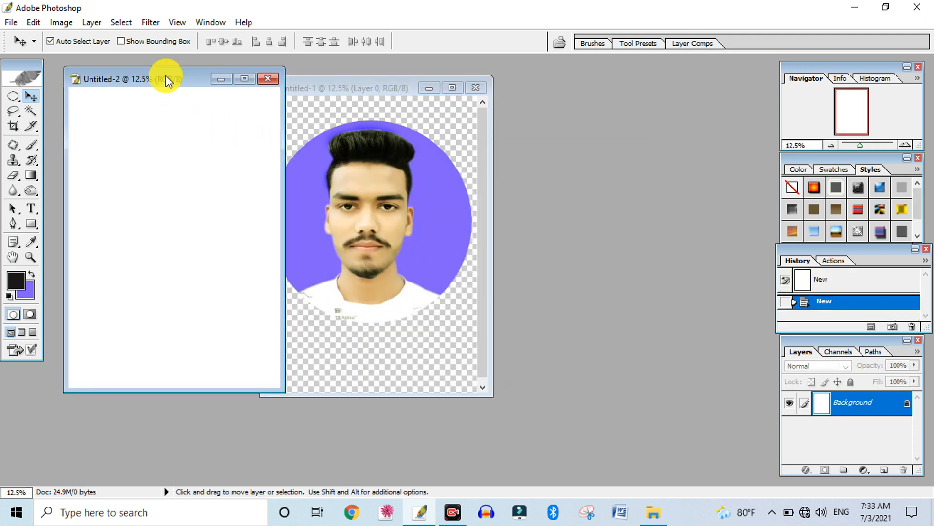
Copy the circular portrait onto the blank A4 document with the Move tool and maximize that document
drag(167, 77, 549, 98)
click(387, 203)
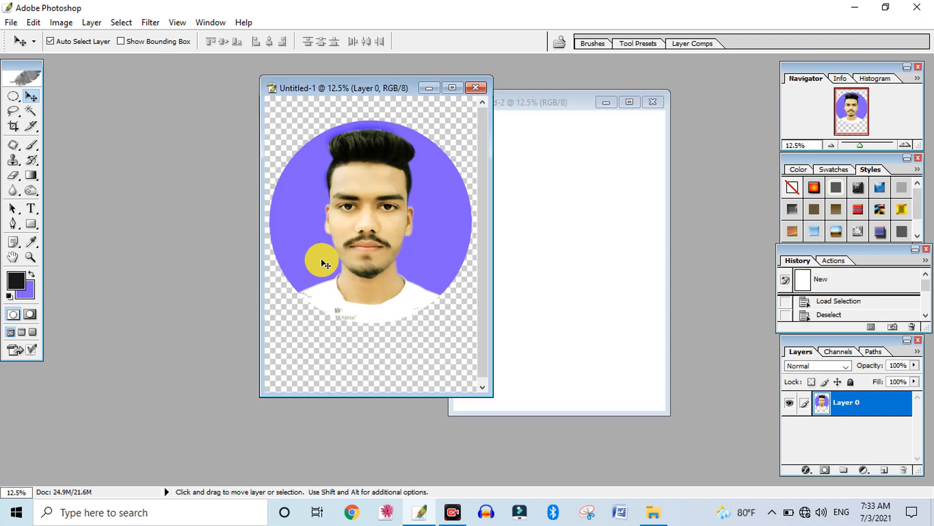
drag(307, 236, 476, 244)
click(629, 102)
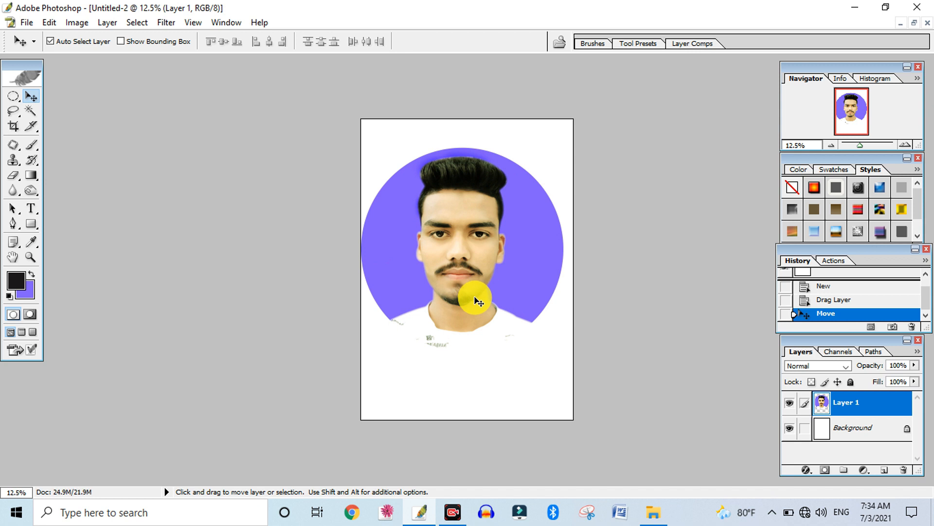
Scale the circular portrait down proportionally about its centre to roughly two thirds of the page width
key(ctrl+t)
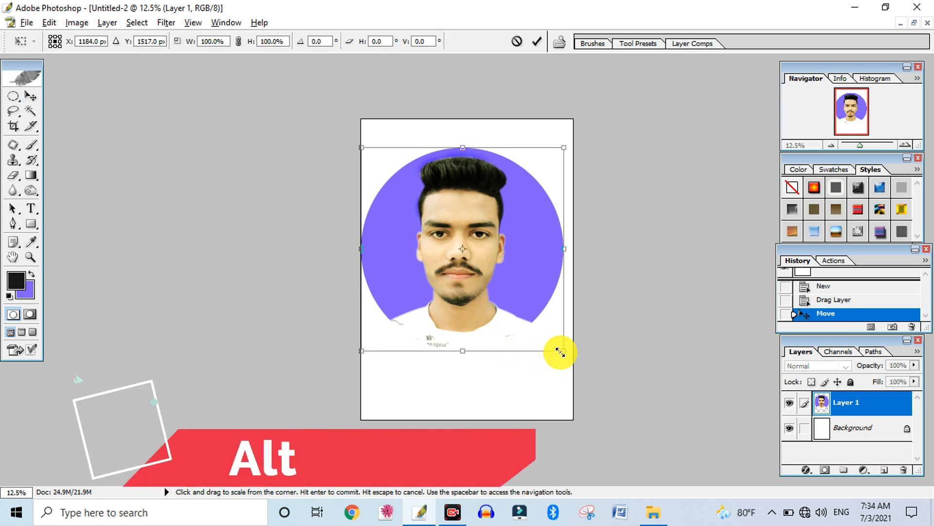
drag(560, 351, 537, 310)
key(Return)
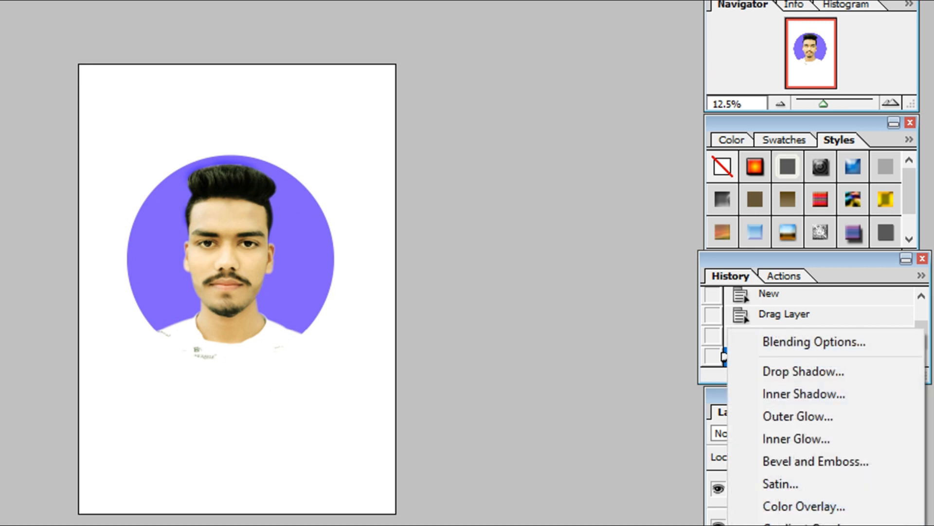
Add a Stroke effect to the portrait layer in red (R 252, G 0, B 0) with a size of 10 px
click(763, 335)
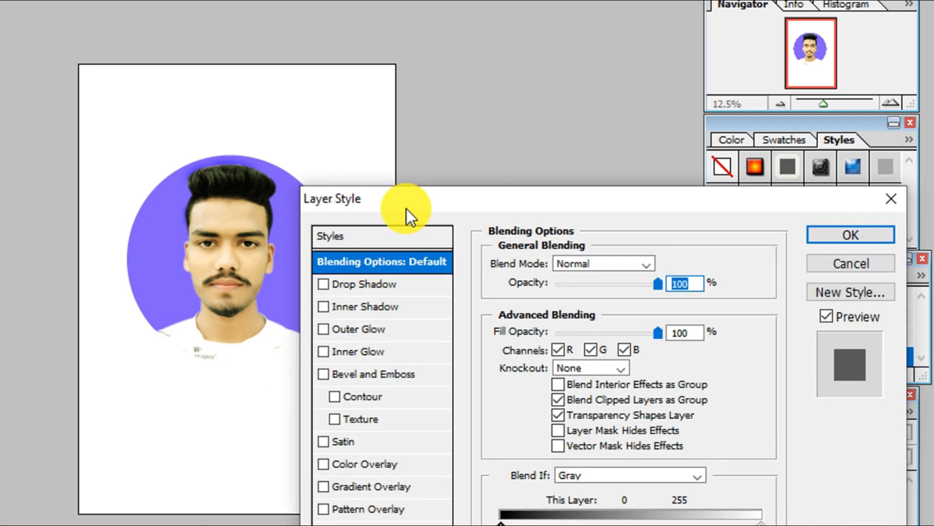
drag(407, 209, 473, 20)
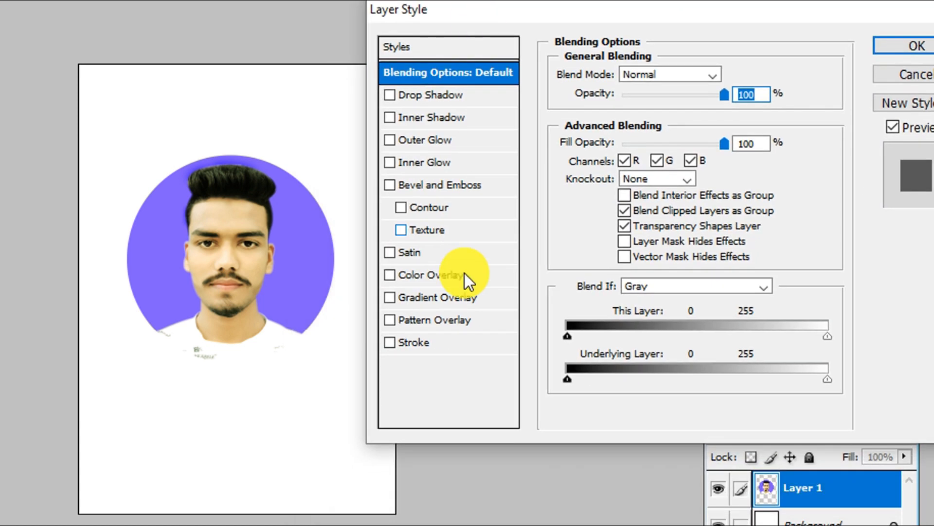
click(408, 344)
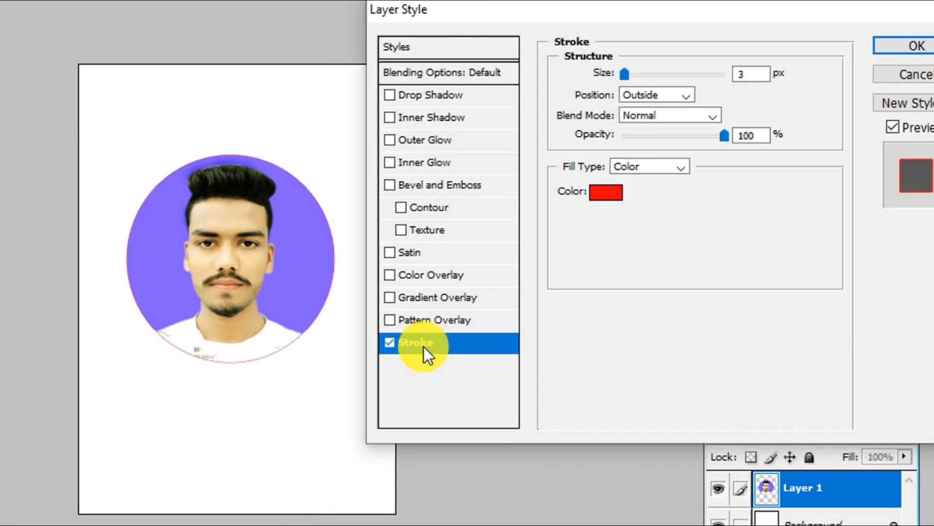
click(605, 198)
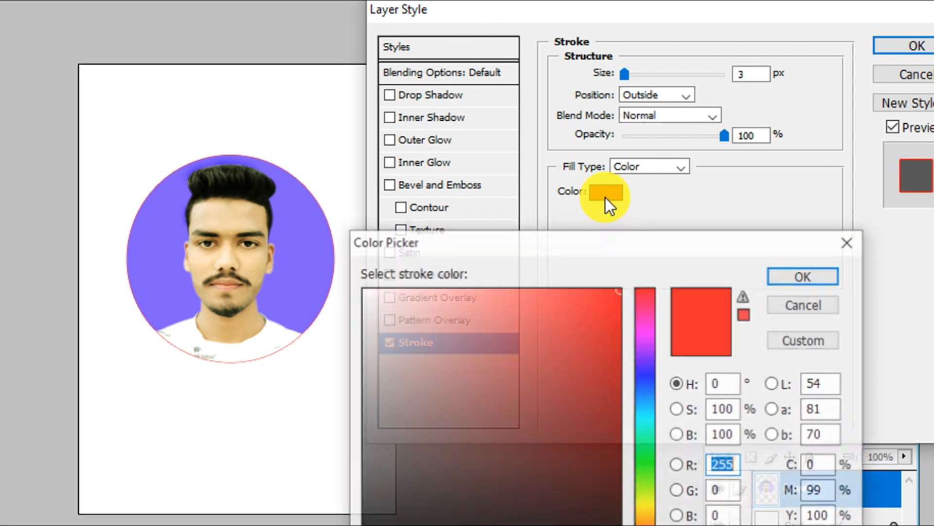
click(598, 525)
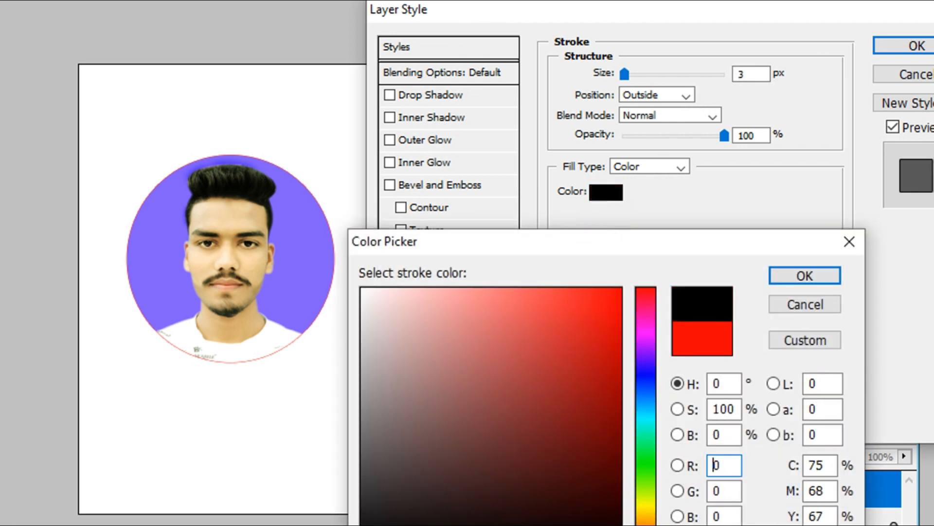
drag(563, 365, 652, 280)
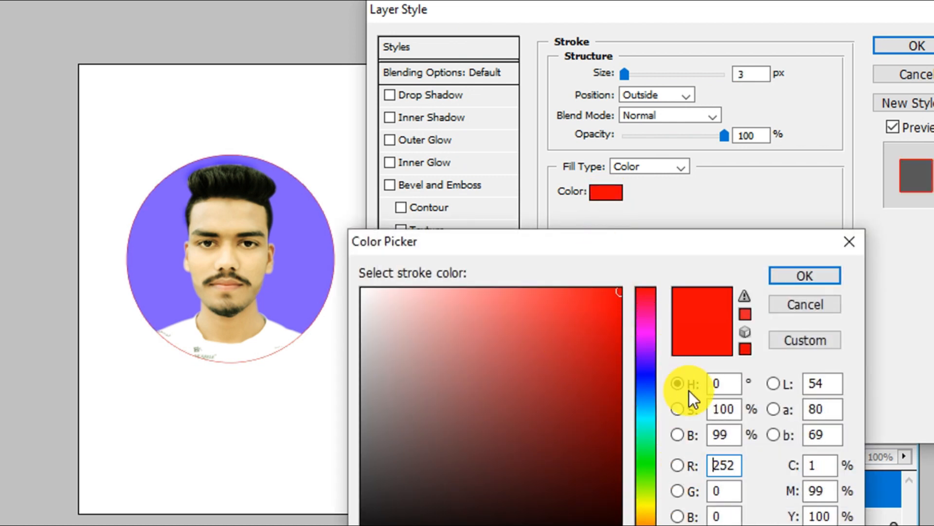
click(783, 273)
drag(618, 71, 633, 72)
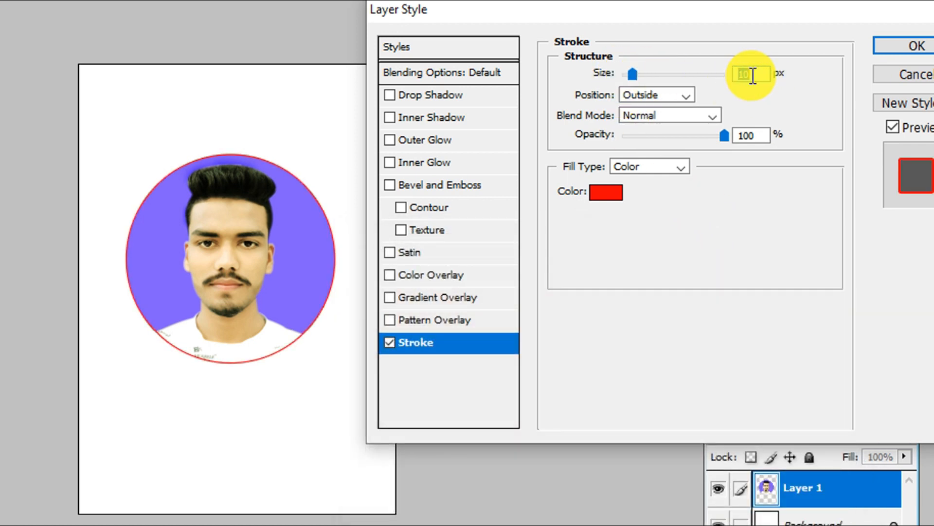
Compare the stroke's Inside and Center positions and set the position to Inside
click(682, 94)
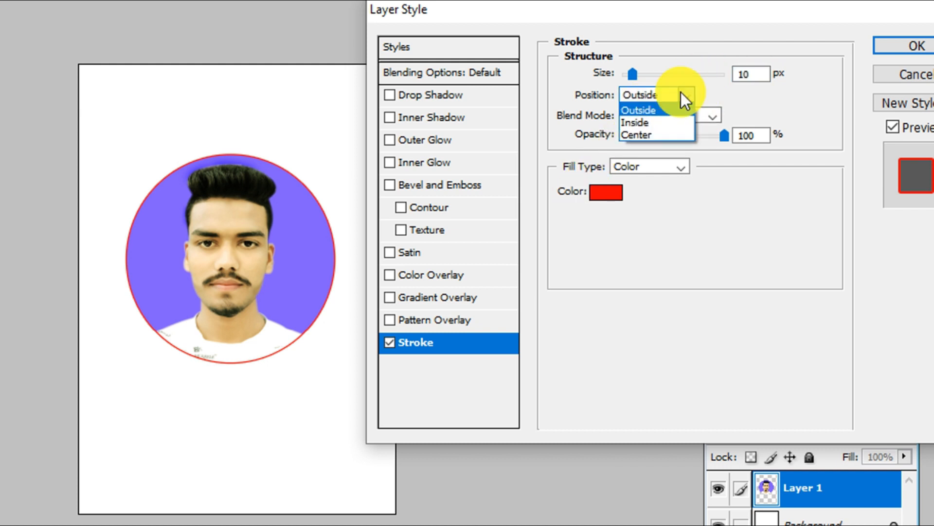
click(653, 122)
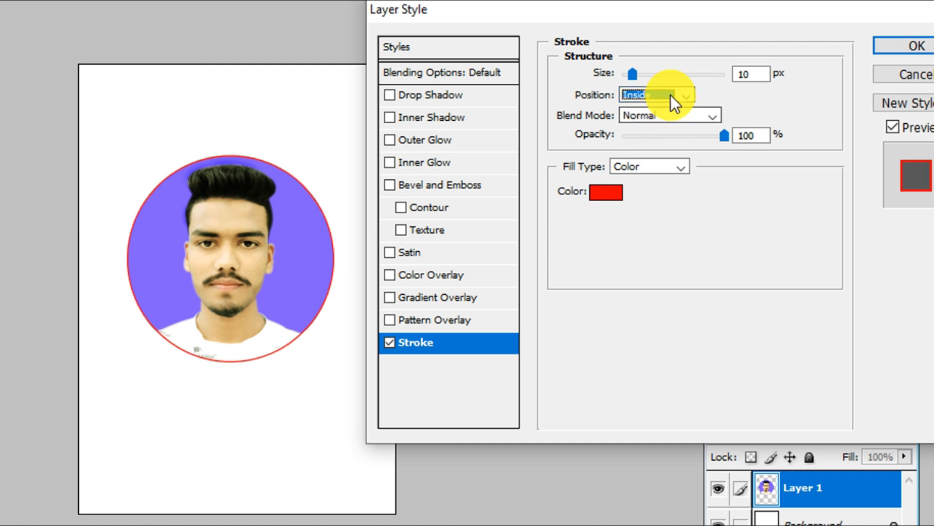
click(670, 95)
click(638, 137)
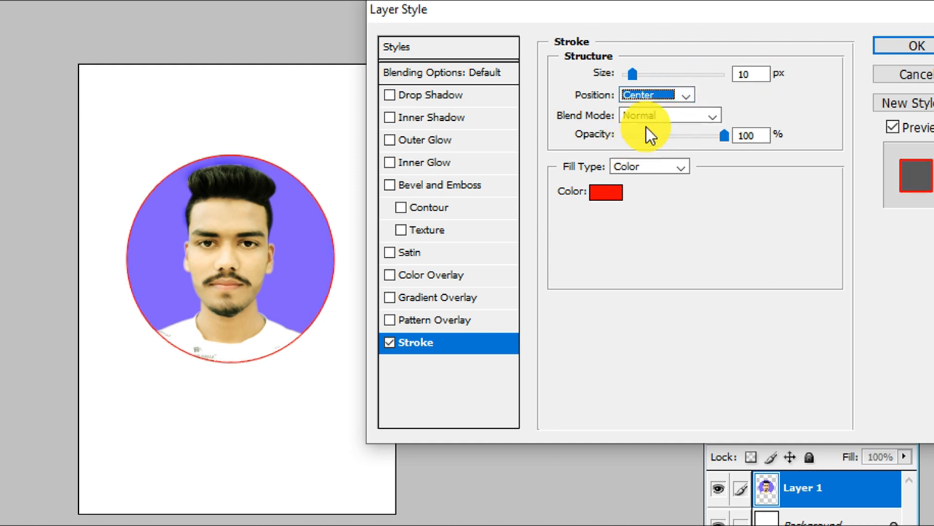
click(686, 95)
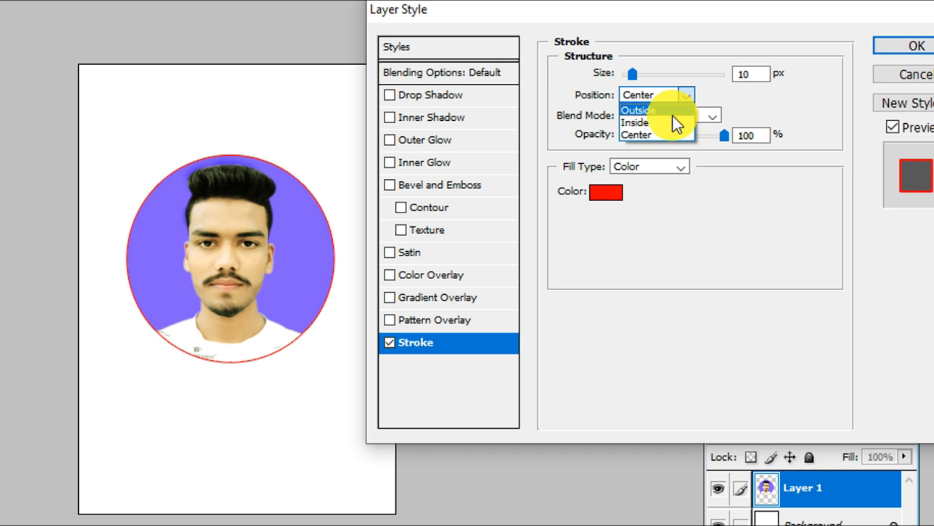
click(661, 123)
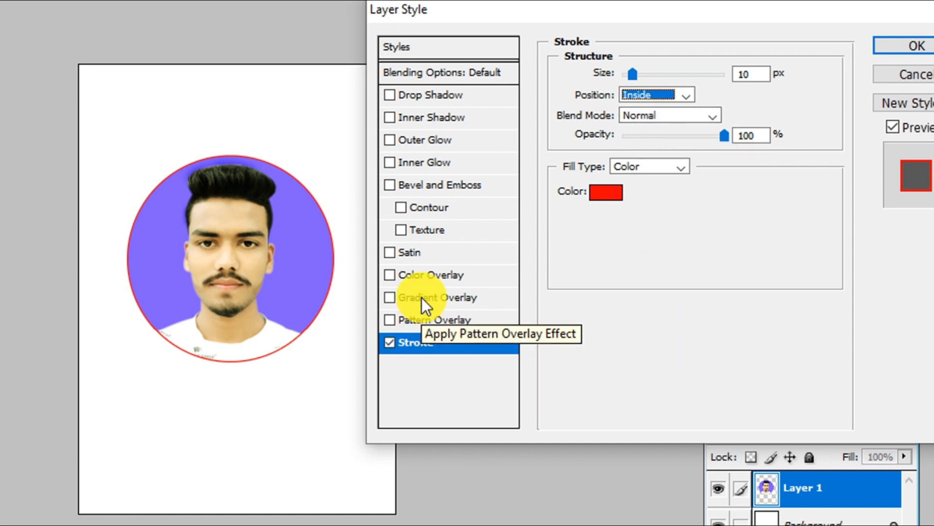
Add a Drop Shadow effect with Normal blend mode and a red shadow color (R 210, G 0, B 0)
click(435, 98)
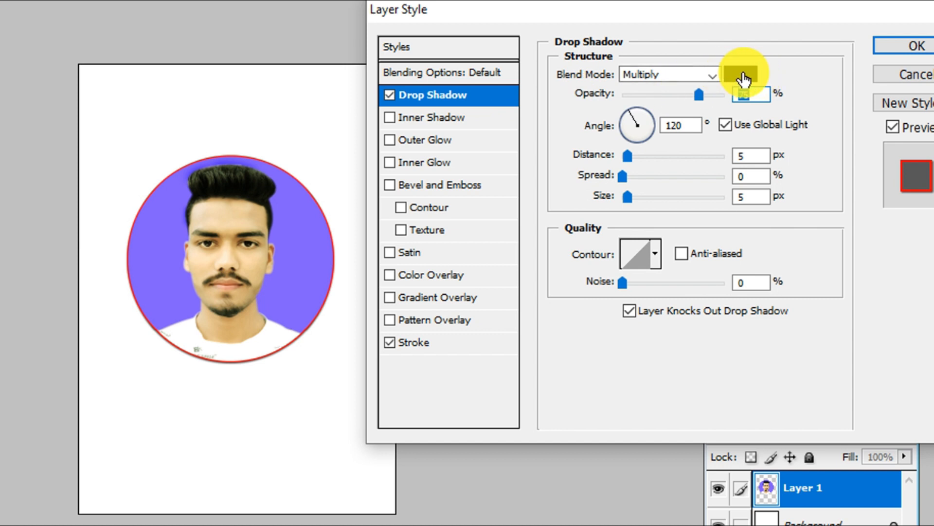
click(711, 75)
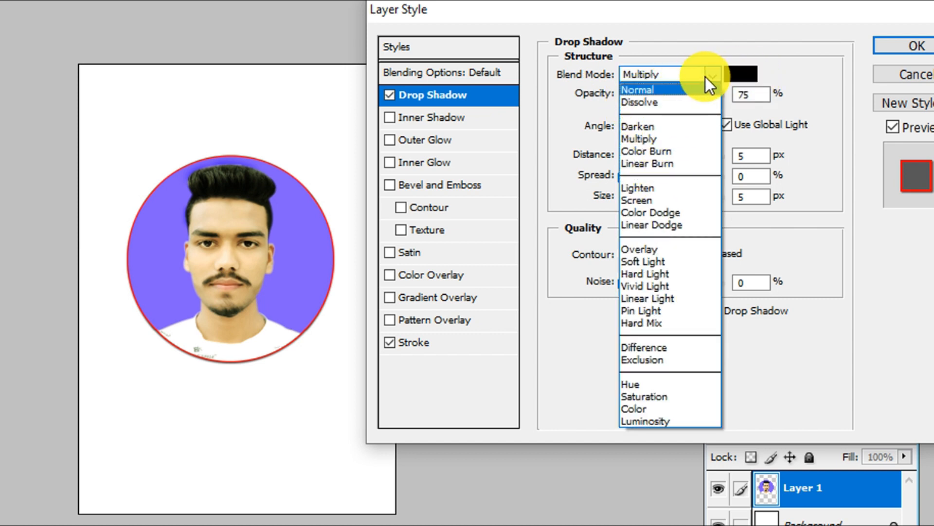
click(635, 88)
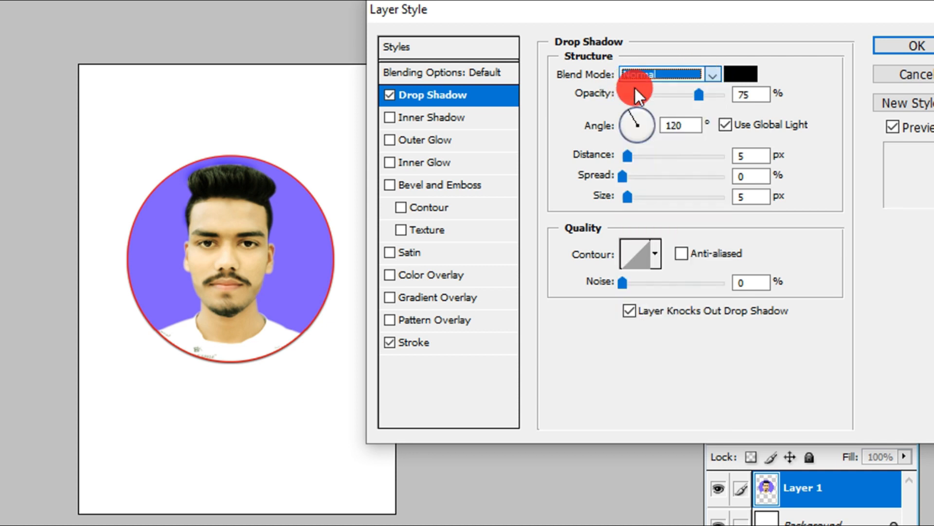
click(748, 75)
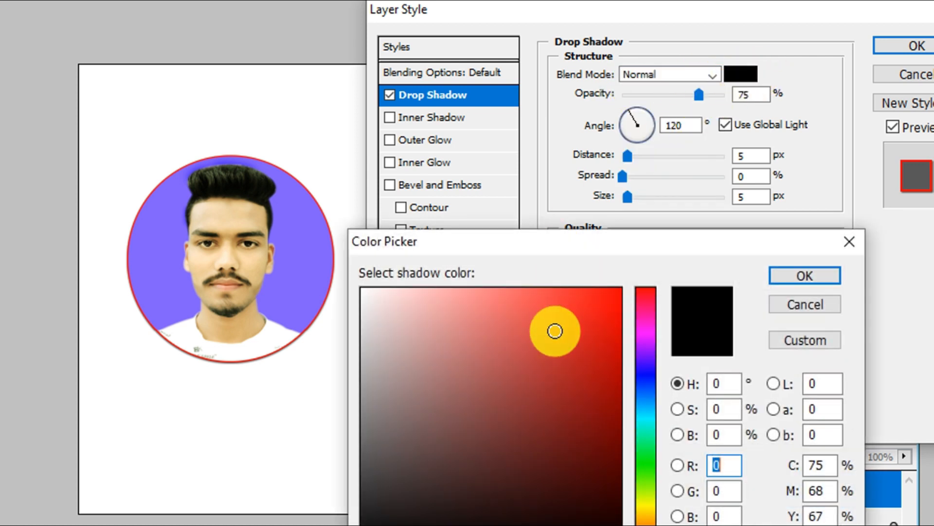
drag(567, 349, 628, 335)
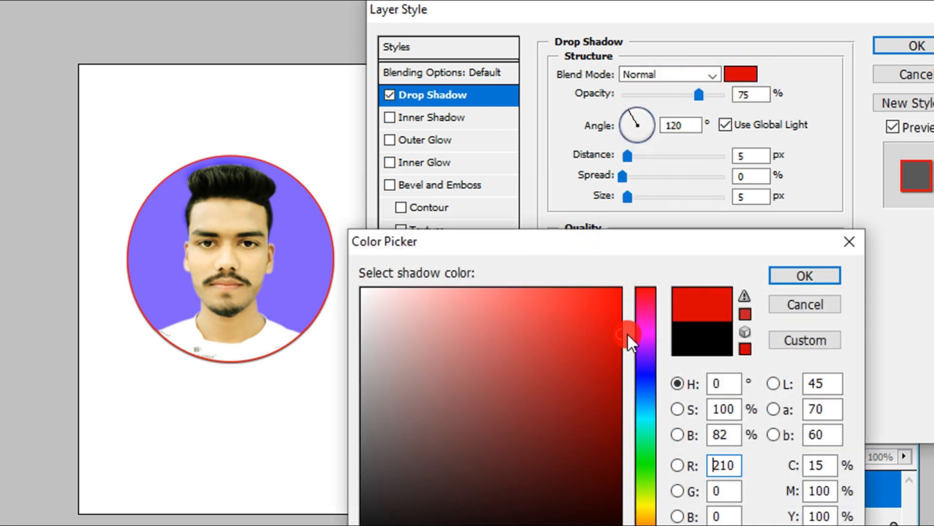
click(815, 278)
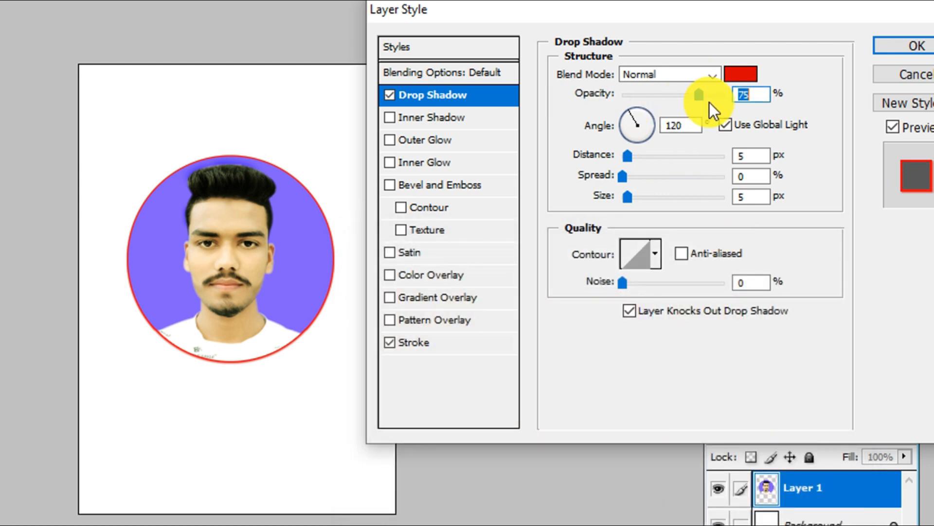
Set the drop shadow to 100% opacity, 74° angle, 27 px distance, 11% spread and 234 px size, and apply the layer style
drag(706, 99, 740, 104)
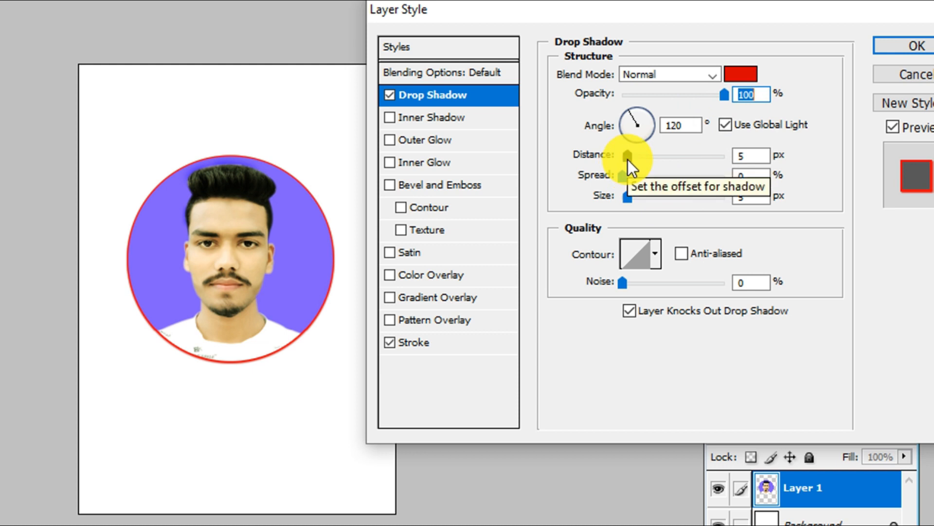
drag(626, 157, 673, 159)
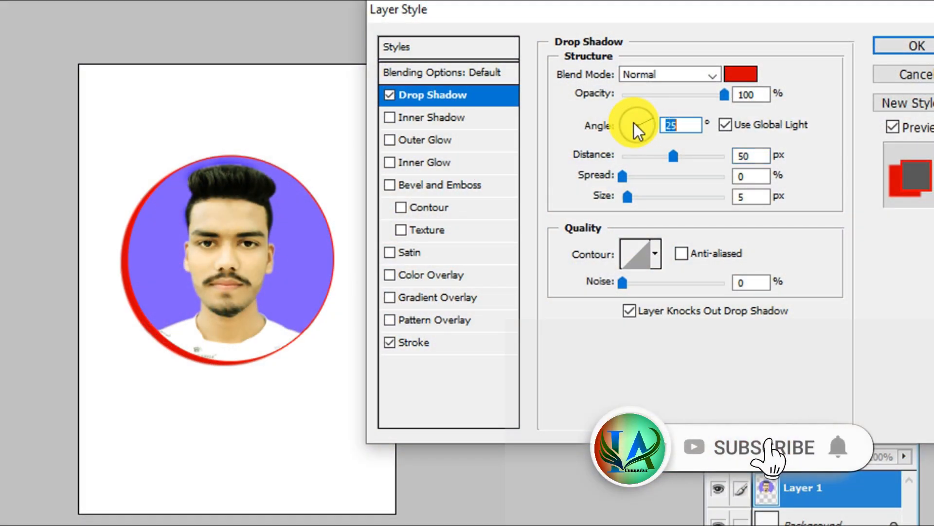
mouse_move(628, 122)
mouse_down()
mouse_move(633, 112)
mouse_move(640, 122)
mouse_up()
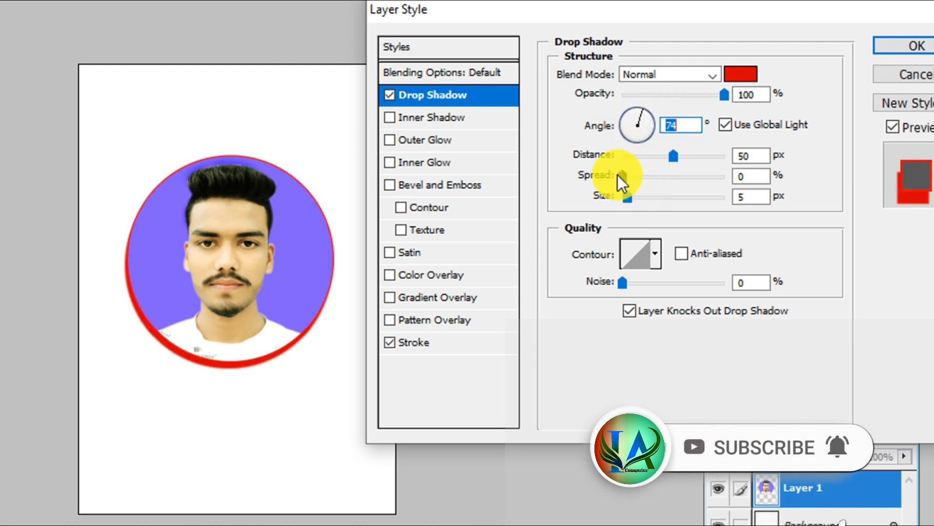
drag(635, 179, 717, 204)
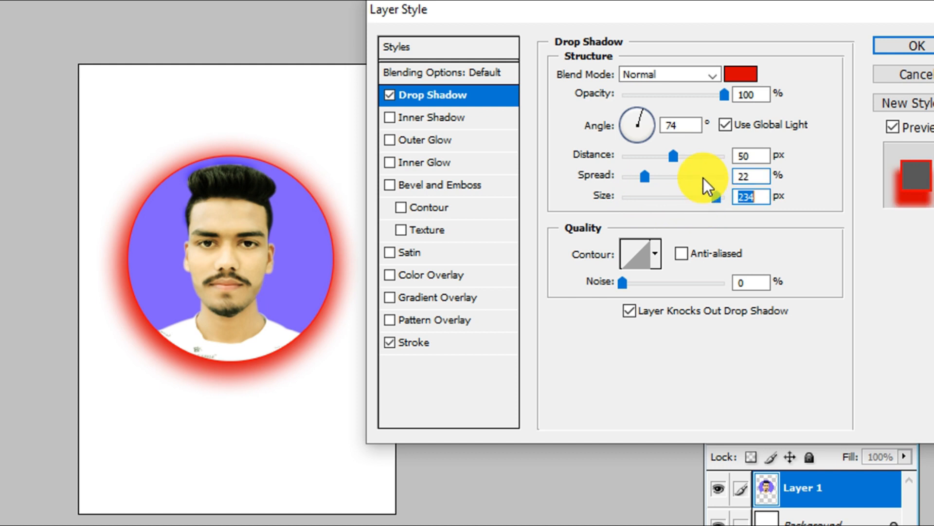
drag(674, 154, 634, 176)
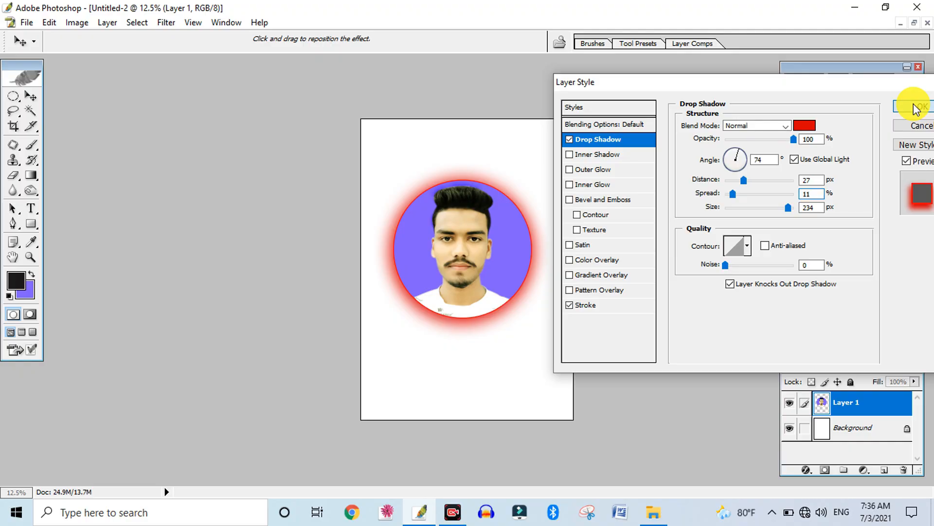
click(904, 43)
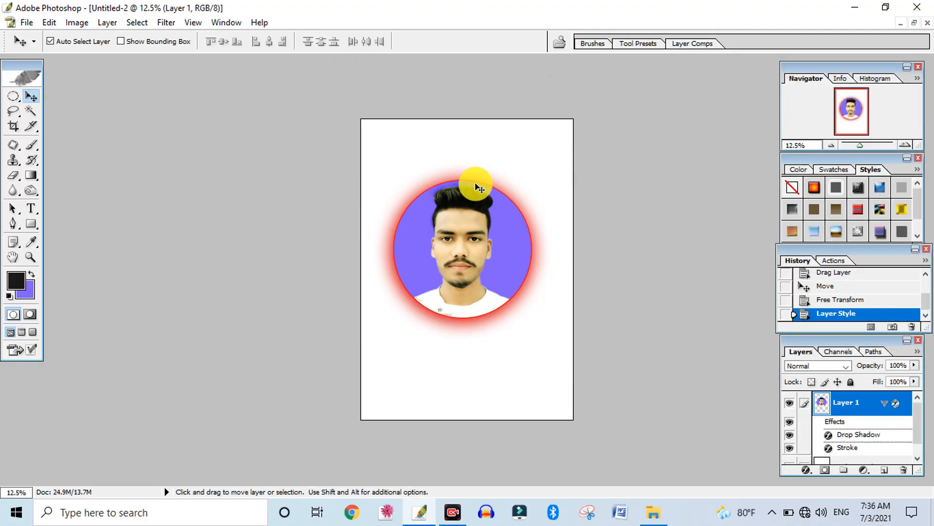